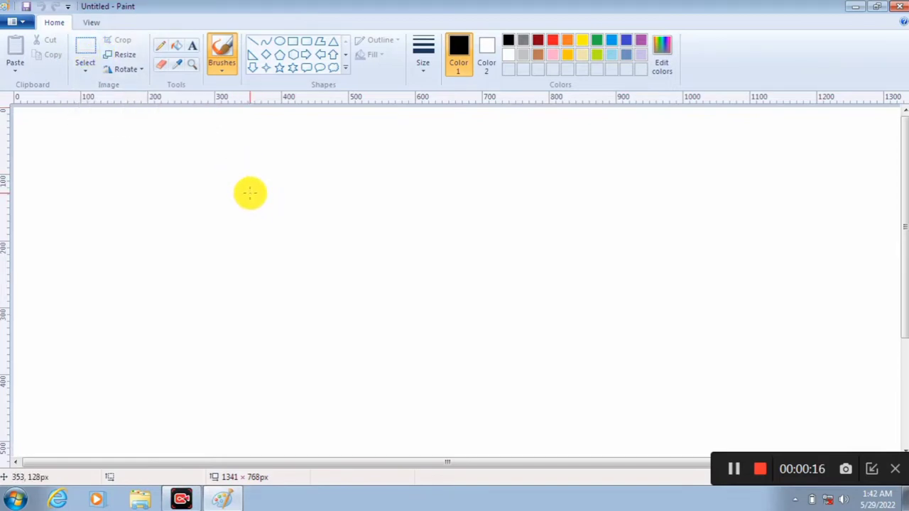
Draw a wide S-shaped freehand stroke across the middle of the canvas in black with Calligraphy brush 1.
{"action": "left_click", "coordinate": [220, 71]}
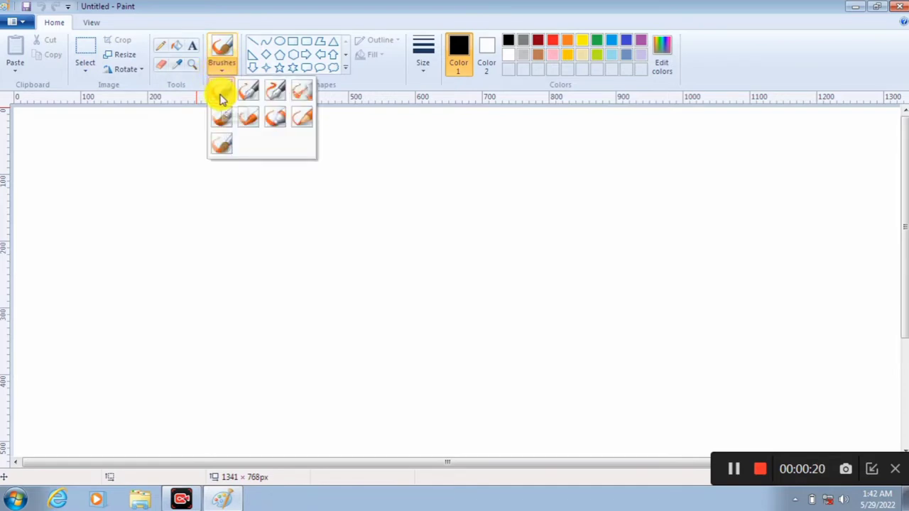
{"action": "left_click", "coordinate": [245, 99]}
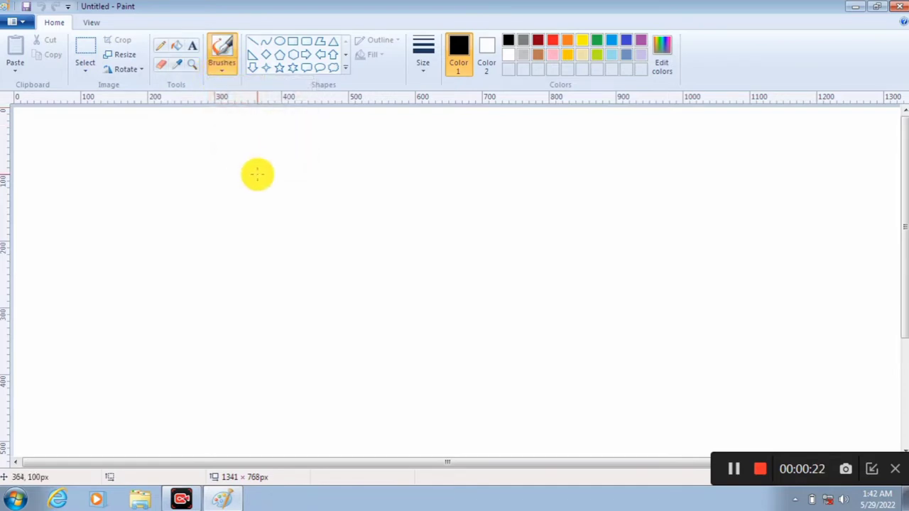
{"action": "left_click", "coordinate": [248, 174]}
{"action": "mouse_move", "coordinate": [428, 192]}
{"action": "left_mouse_down"}
{"action": "mouse_move", "coordinate": [419, 248]}
{"action": "mouse_move", "coordinate": [225, 244]}
{"action": "mouse_move", "coordinate": [187, 286]}
{"action": "mouse_move", "coordinate": [222, 305]}
{"action": "left_mouse_up"}
{"action": "mouse_move", "coordinate": [355, 304]}
{"action": "left_mouse_down"}
{"action": "mouse_move", "coordinate": [489, 288]}
{"action": "mouse_move", "coordinate": [518, 273]}
{"action": "left_mouse_up"}
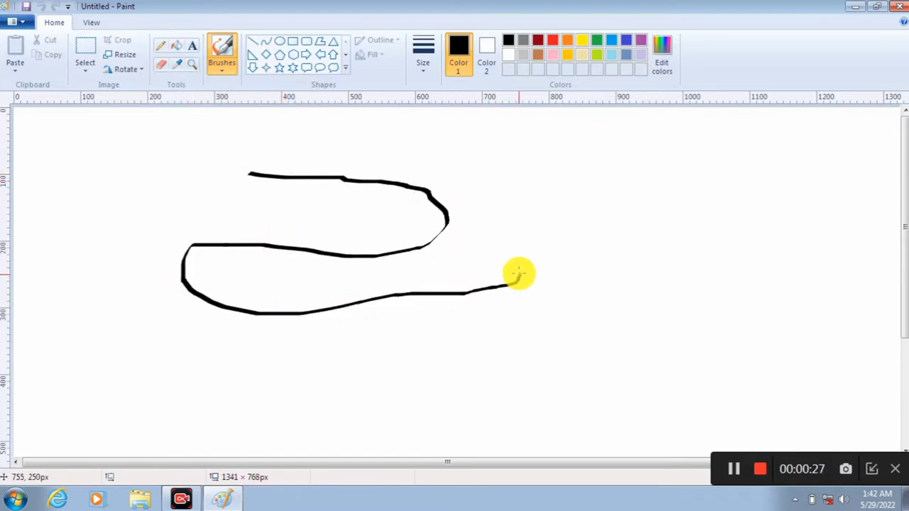
Spray a long curving black stroke over and beside the calligraphy curve with the Airbrush.
{"action": "left_click", "coordinate": [223, 71]}
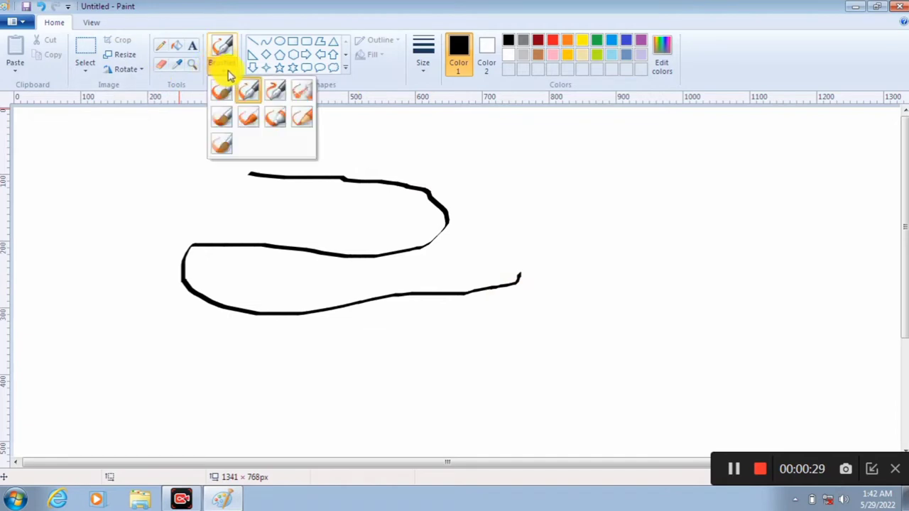
{"action": "left_click", "coordinate": [298, 90]}
{"action": "left_click_drag", "start_coordinate": [570, 130], "coordinate": [505, 202]}
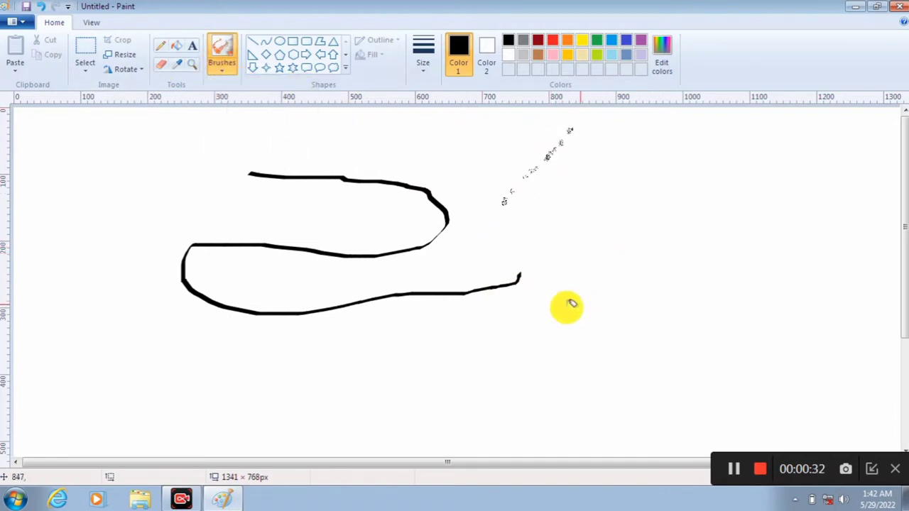
{"action": "mouse_move", "coordinate": [571, 304]}
{"action": "left_mouse_down"}
{"action": "mouse_move", "coordinate": [463, 235]}
{"action": "mouse_move", "coordinate": [265, 197]}
{"action": "mouse_move", "coordinate": [385, 290]}
{"action": "mouse_move", "coordinate": [371, 247]}
{"action": "left_mouse_up"}
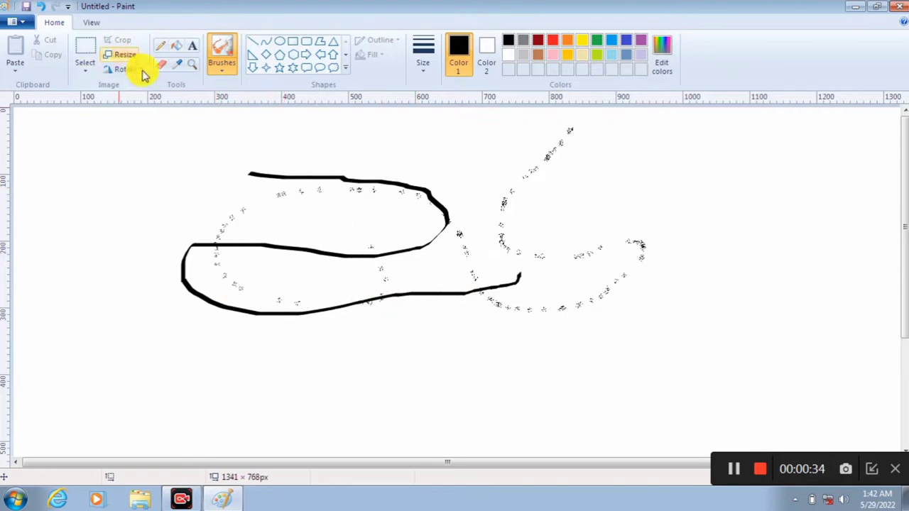
Paint thick black strokes with the Oil brush: a folded one over the calligraphy curve and a slanted one beside it.
{"action": "left_click", "coordinate": [221, 69]}
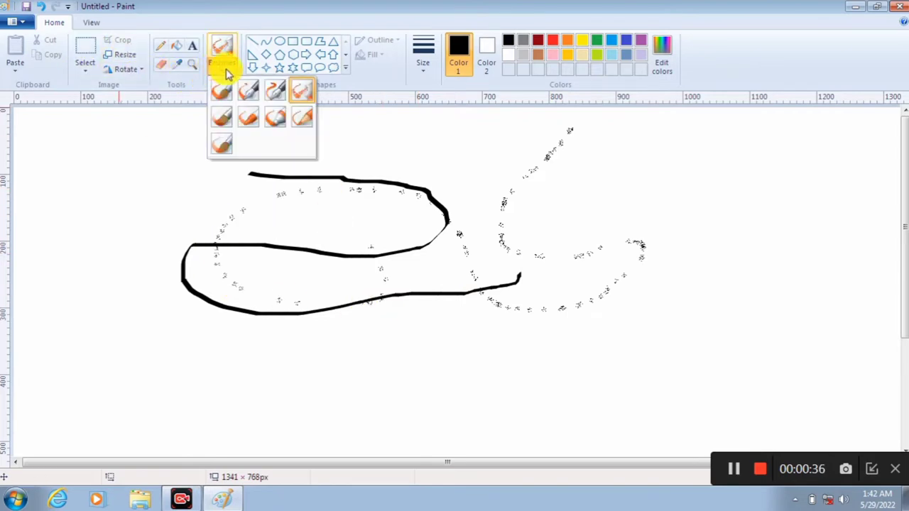
{"action": "left_click", "coordinate": [220, 122]}
{"action": "mouse_move", "coordinate": [177, 157]}
{"action": "left_mouse_down"}
{"action": "mouse_move", "coordinate": [523, 237]}
{"action": "mouse_move", "coordinate": [290, 226]}
{"action": "mouse_move", "coordinate": [194, 283]}
{"action": "mouse_move", "coordinate": [269, 307]}
{"action": "mouse_move", "coordinate": [525, 296]}
{"action": "left_mouse_up"}
{"action": "left_click", "coordinate": [363, 342]}
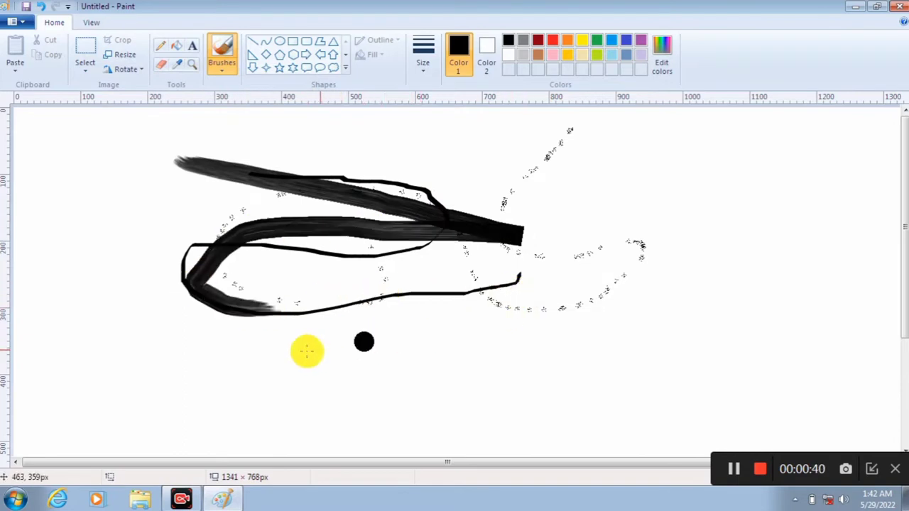
{"action": "left_click", "coordinate": [253, 362]}
{"action": "left_click_drag", "start_coordinate": [597, 180], "coordinate": [503, 369]}
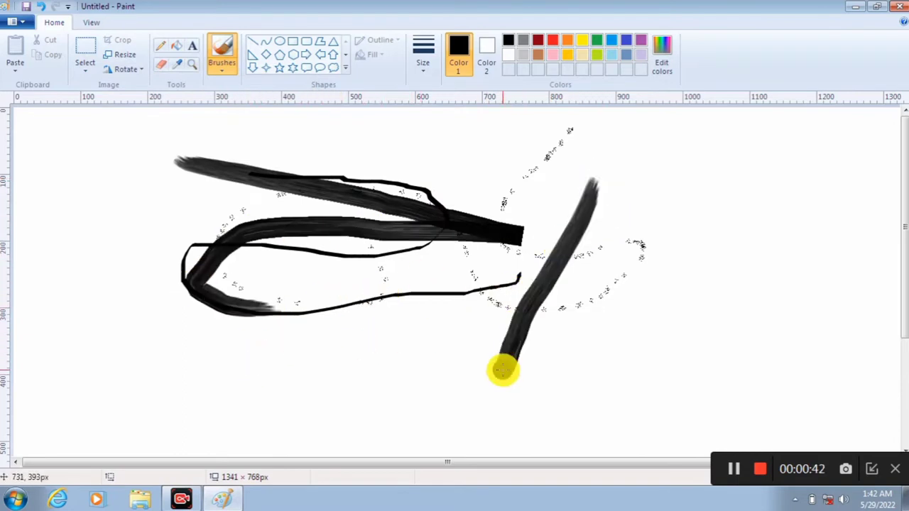
Paint a long looping stroke above and around the existing strokes with the Watercolor brush.
{"action": "left_click", "coordinate": [221, 69]}
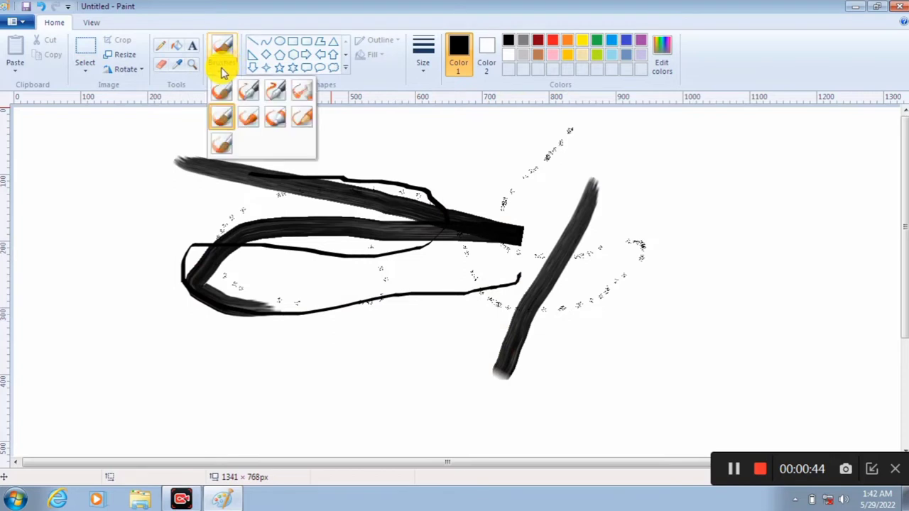
{"action": "left_click", "coordinate": [606, 162]}
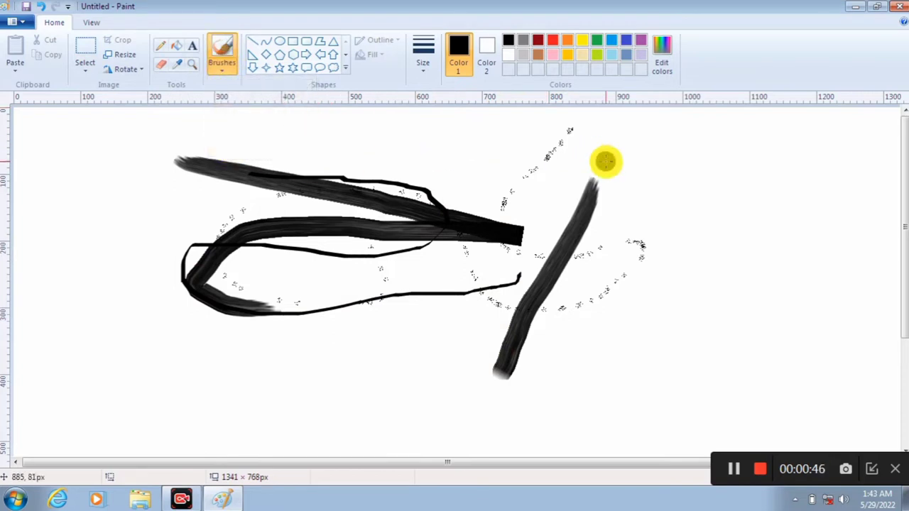
{"action": "mouse_move", "coordinate": [605, 162]}
{"action": "left_mouse_down"}
{"action": "mouse_move", "coordinate": [199, 149]}
{"action": "mouse_move", "coordinate": [160, 158]}
{"action": "mouse_move", "coordinate": [143, 224]}
{"action": "mouse_move", "coordinate": [277, 259]}
{"action": "mouse_move", "coordinate": [503, 278]}
{"action": "left_mouse_up"}
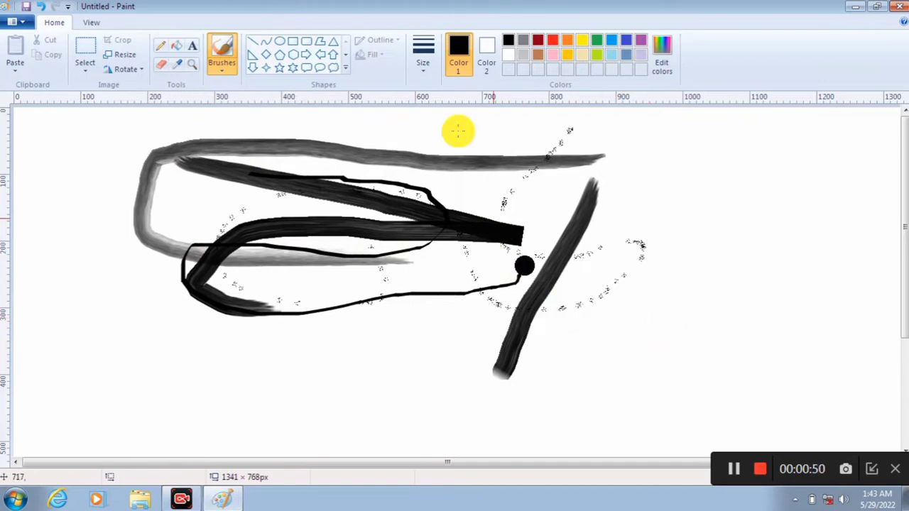
Draw three five-point stars: about 276 by 269 px at the canvas's right, one at the left, and about 270 by 249 px in the middle.
{"action": "left_click", "coordinate": [345, 71]}
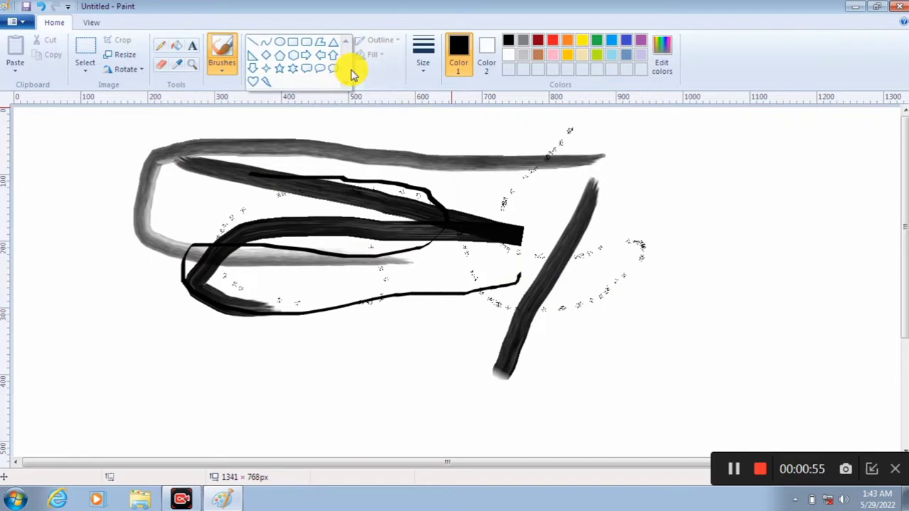
{"action": "left_click", "coordinate": [282, 69]}
{"action": "left_click_drag", "start_coordinate": [651, 164], "coordinate": [836, 345]}
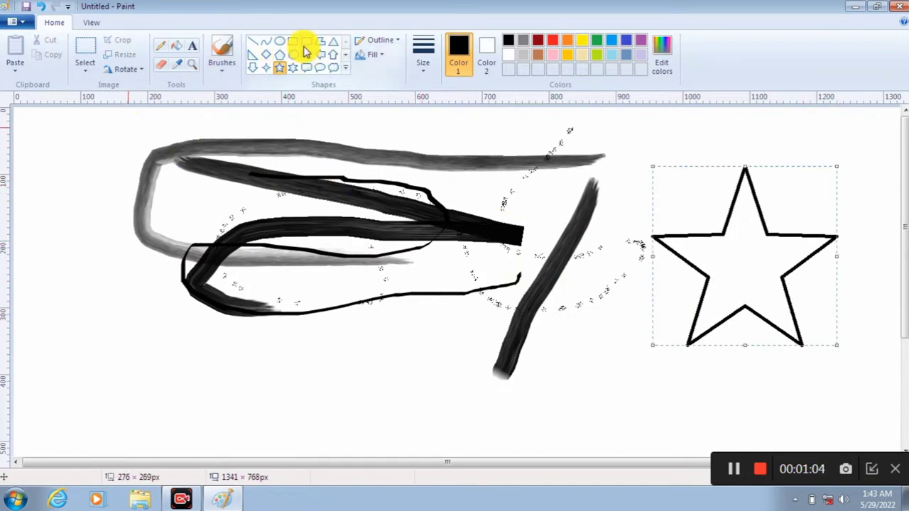
{"action": "left_click_drag", "start_coordinate": [14, 152], "coordinate": [250, 323]}
{"action": "left_click_drag", "start_coordinate": [325, 160], "coordinate": [505, 325]}
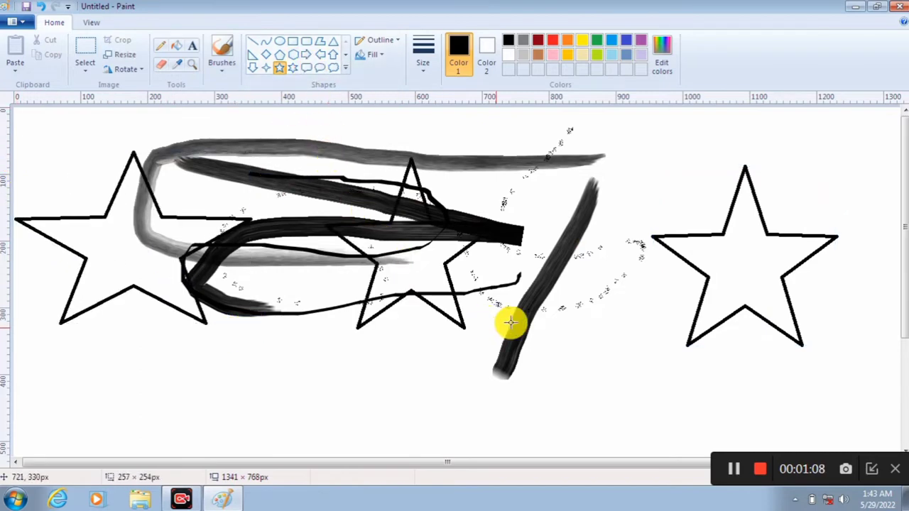
Draw a left arrow about 314 by 296 px that overlaps the rightmost star.
{"action": "left_click", "coordinate": [321, 54]}
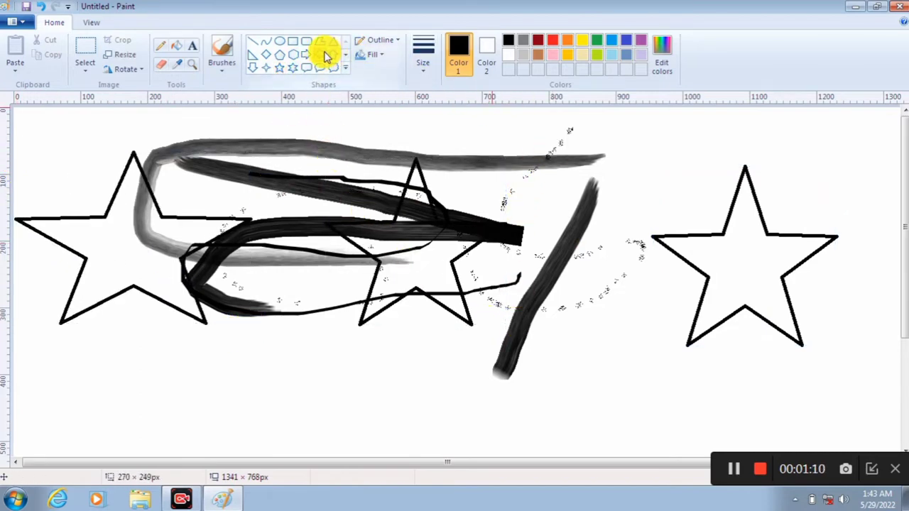
{"action": "left_click_drag", "start_coordinate": [550, 140], "coordinate": [759, 337]}
Draw a lightning bolt about 378 by 61 px below the middle star and preview the outline styles on it.
{"action": "left_click", "coordinate": [346, 56]}
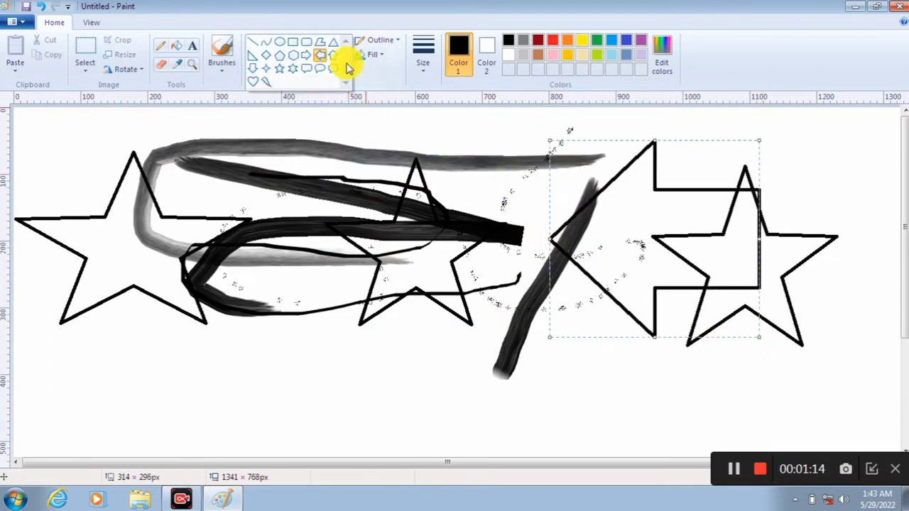
{"action": "left_click", "coordinate": [265, 68]}
{"action": "left_click_drag", "start_coordinate": [247, 367], "coordinate": [500, 405]}
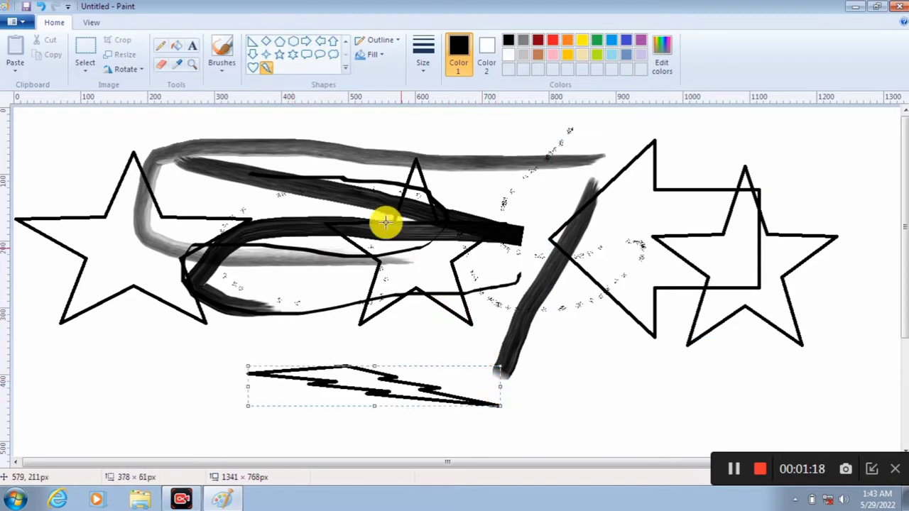
{"action": "left_click", "coordinate": [377, 46]}
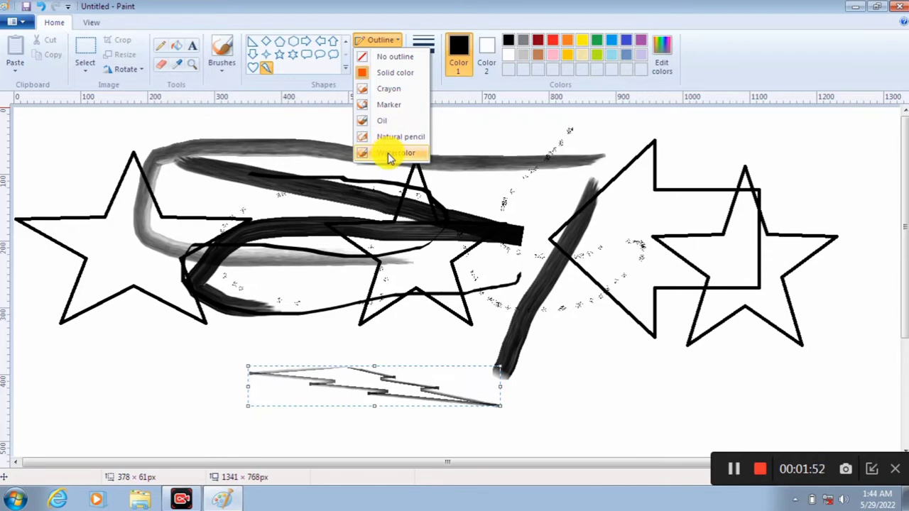
{"action": "left_click", "coordinate": [386, 85]}
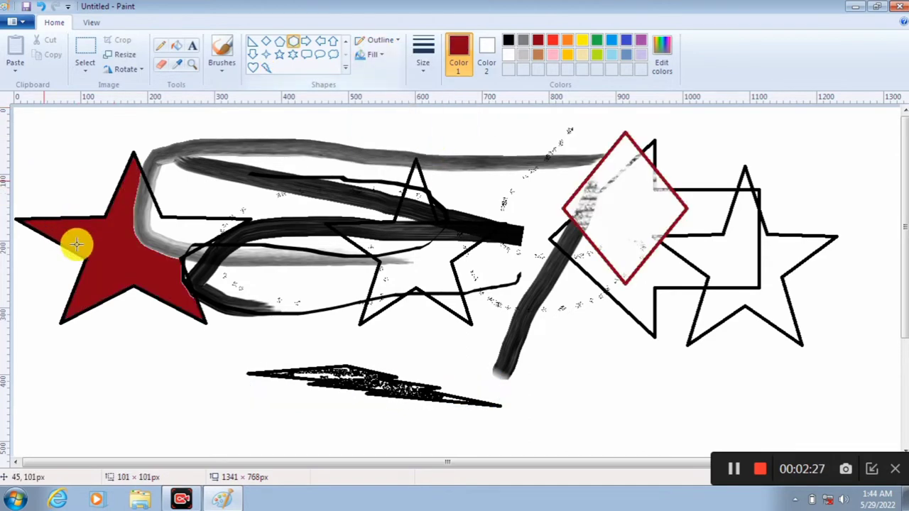
Draw a dark red hexagon about 200 by 221 px over the left star and preview its fill styles, keeping Crayon.
{"action": "left_click_drag", "start_coordinate": [46, 179], "coordinate": [177, 322]}
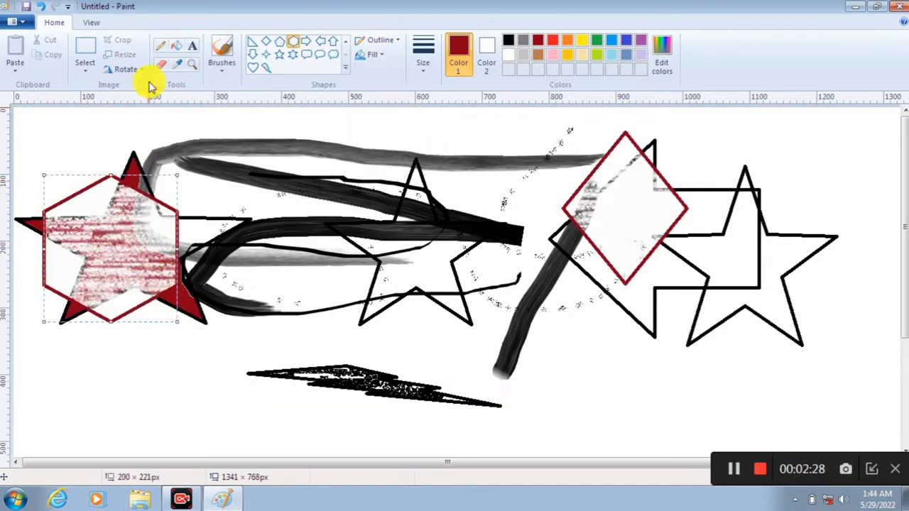
{"action": "left_click", "coordinate": [379, 56]}
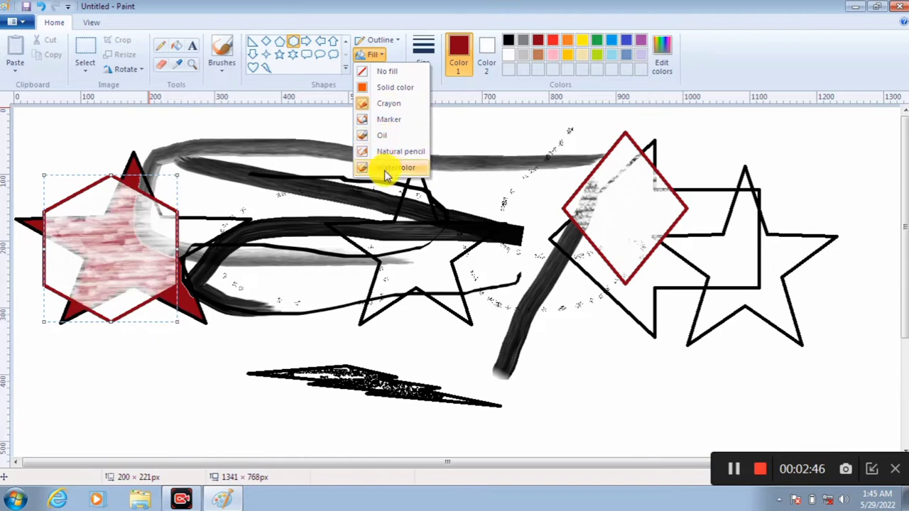
{"action": "left_click", "coordinate": [454, 127]}
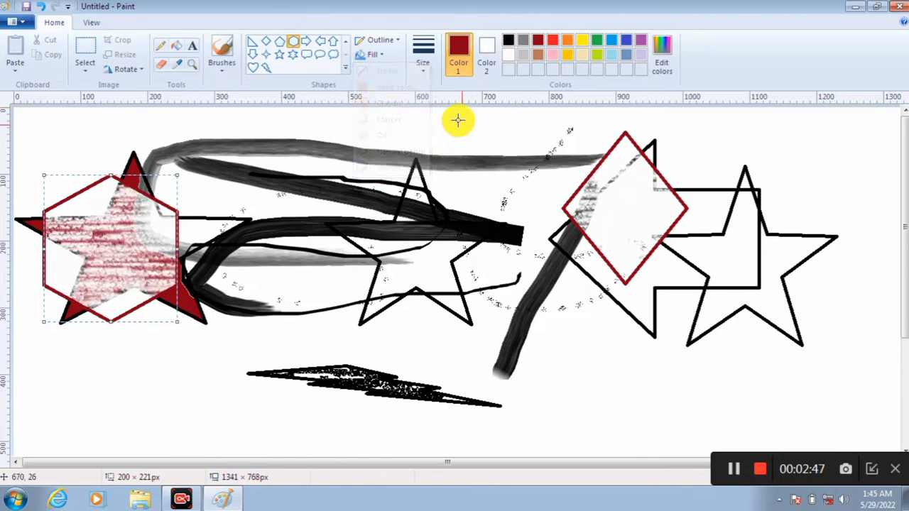
Set the hexagon's outline to the thickest line size and its color to red.
{"action": "left_click", "coordinate": [422, 71]}
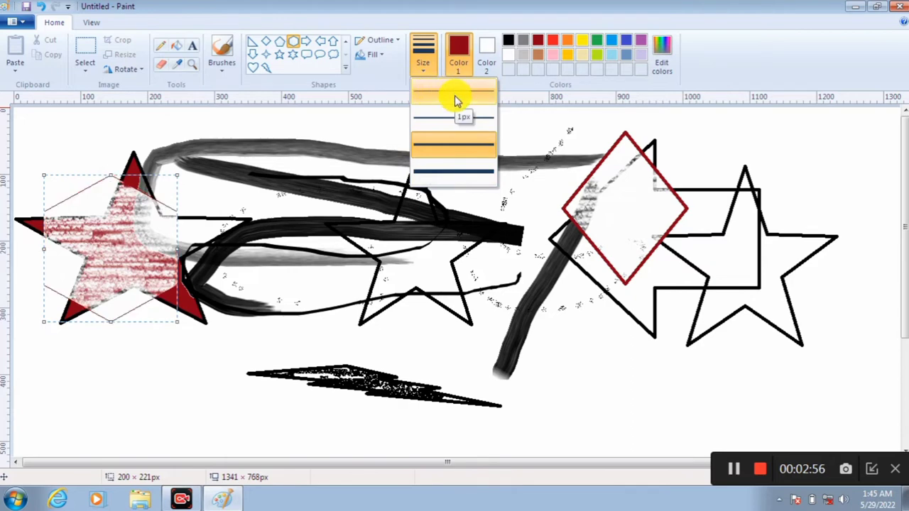
{"action": "left_click", "coordinate": [458, 173]}
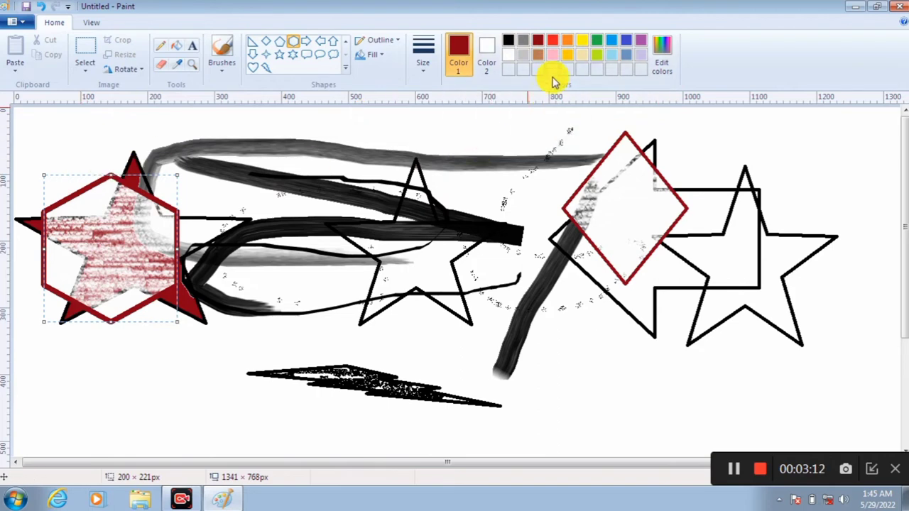
{"action": "left_click", "coordinate": [553, 41]}
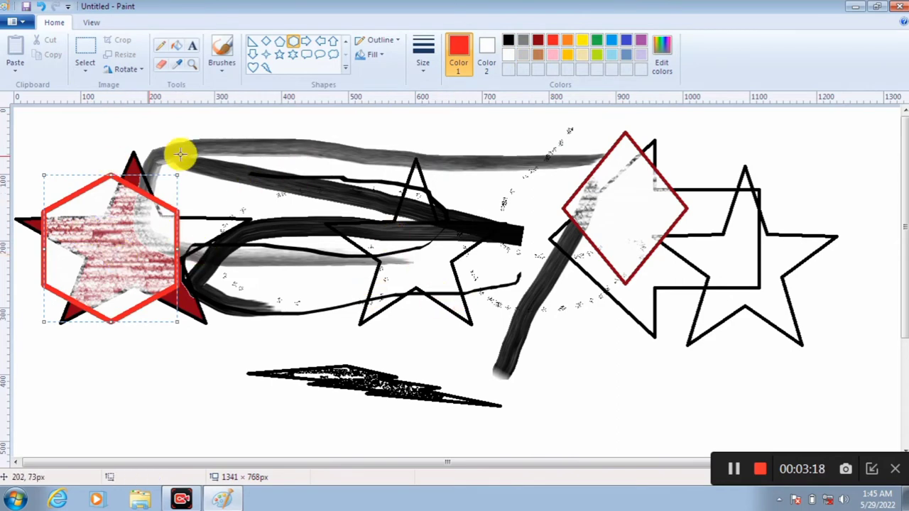
Fill the white areas near the hexagon's upper and lower corners with red.
{"action": "left_click", "coordinate": [179, 50]}
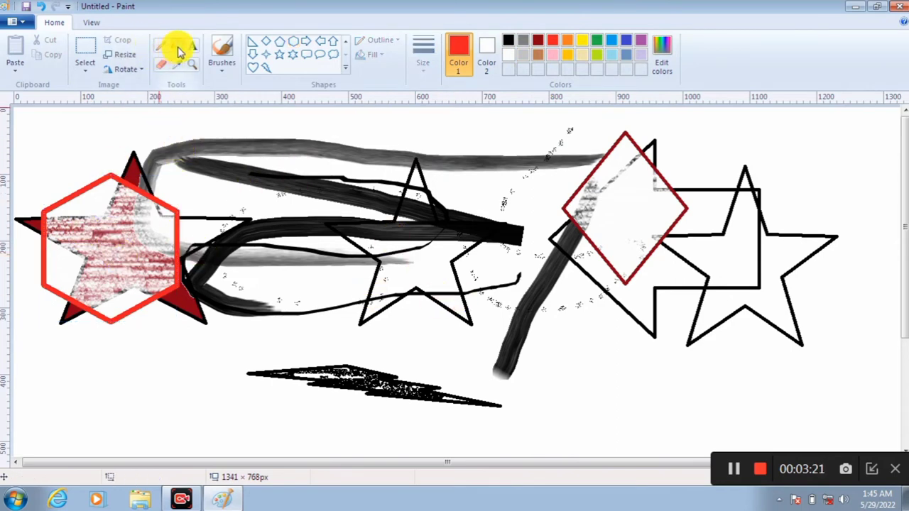
{"action": "left_click", "coordinate": [102, 198]}
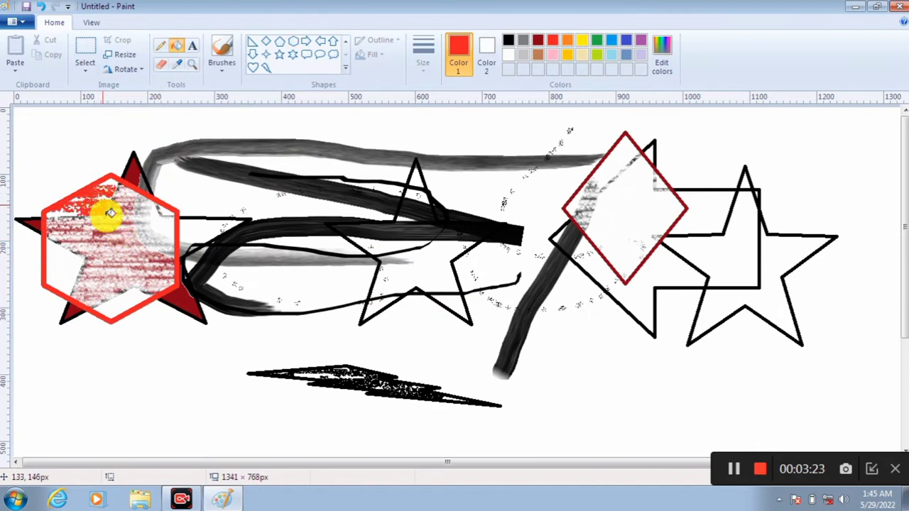
{"action": "left_click", "coordinate": [135, 303]}
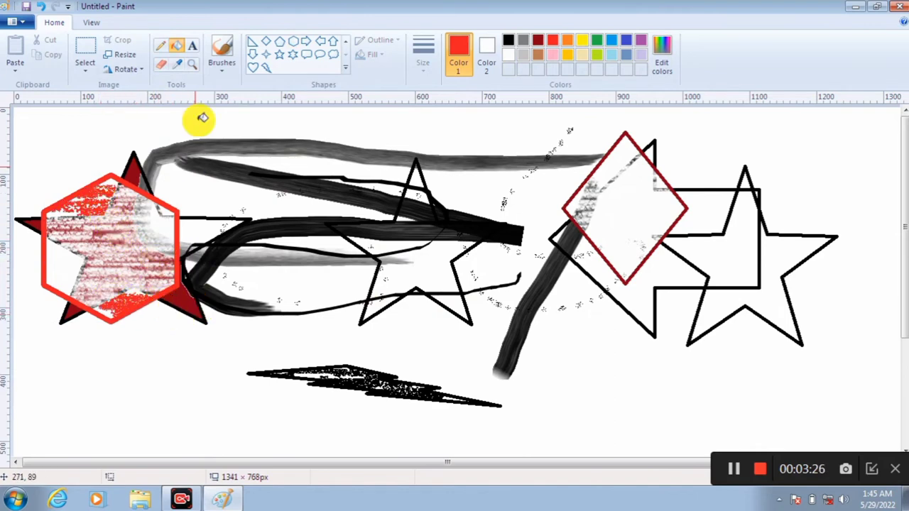
Draw a red diamond about 223 by 153 px near the canvas's lower middle and move it clear of the lightning bolt.
{"action": "left_click", "coordinate": [266, 40]}
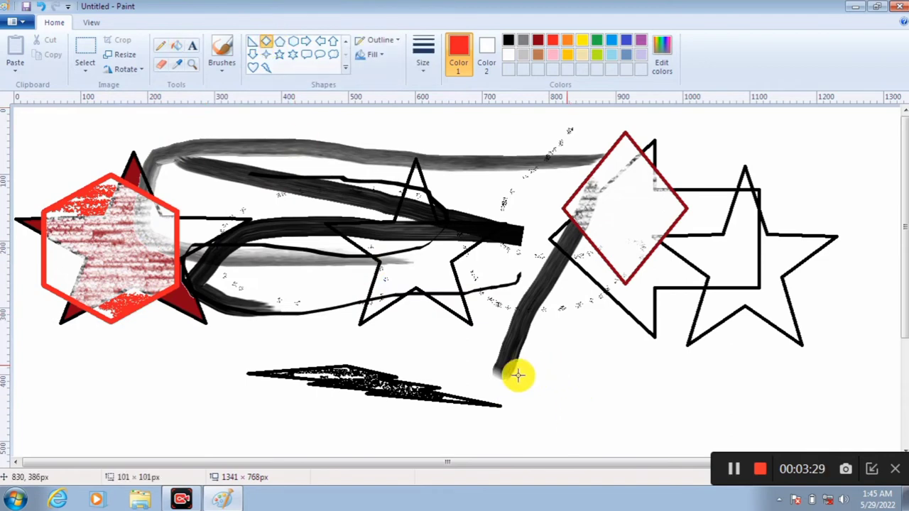
{"action": "mouse_move", "coordinate": [569, 366]}
{"action": "left_mouse_down"}
{"action": "mouse_move", "coordinate": [446, 428]}
{"action": "mouse_move", "coordinate": [412, 464]}
{"action": "mouse_move", "coordinate": [419, 467]}
{"action": "mouse_move", "coordinate": [421, 454]}
{"action": "left_mouse_up"}
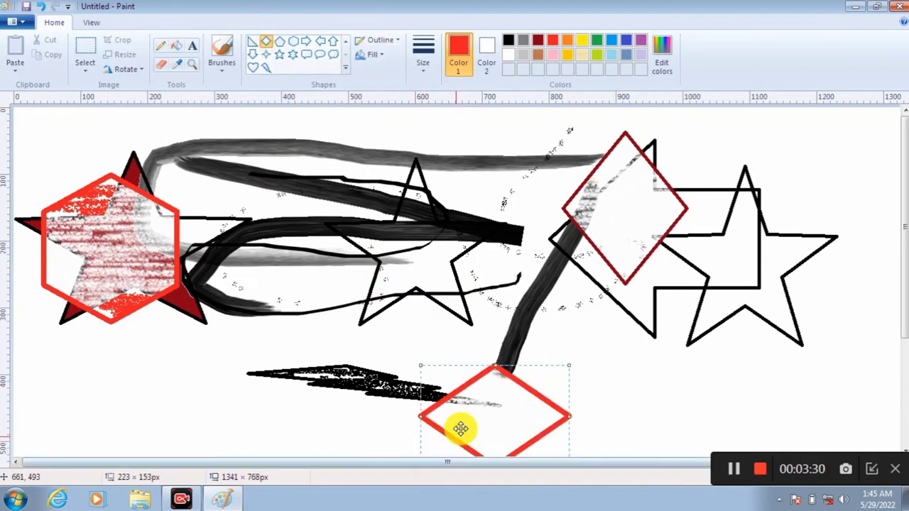
{"action": "left_click_drag", "start_coordinate": [479, 408], "coordinate": [580, 388]}
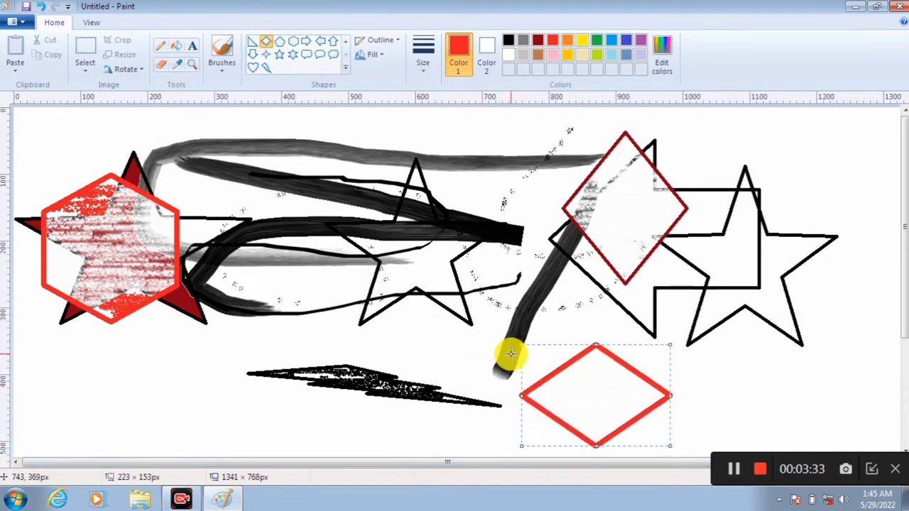
Change the lower diamond's outline to light blue and fill its inside with the same color.
{"action": "left_click", "coordinate": [614, 41]}
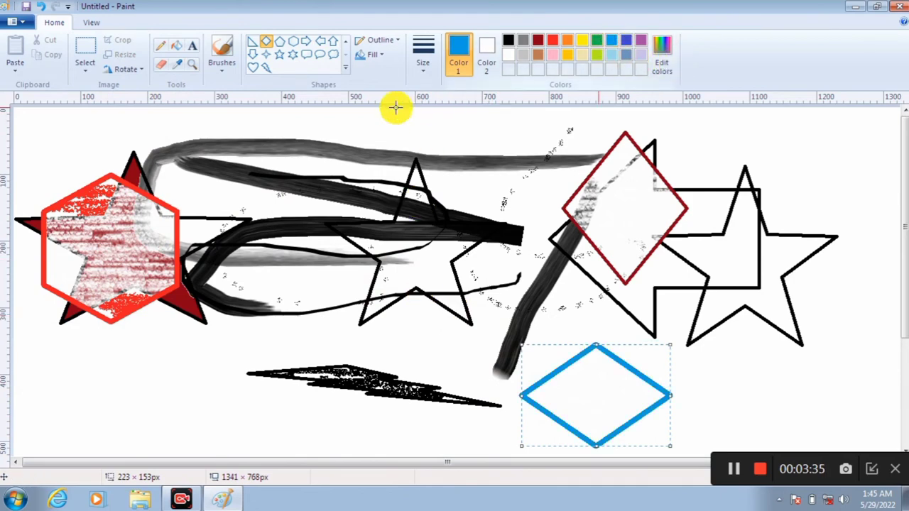
{"action": "left_click", "coordinate": [177, 47]}
{"action": "left_click", "coordinate": [608, 392]}
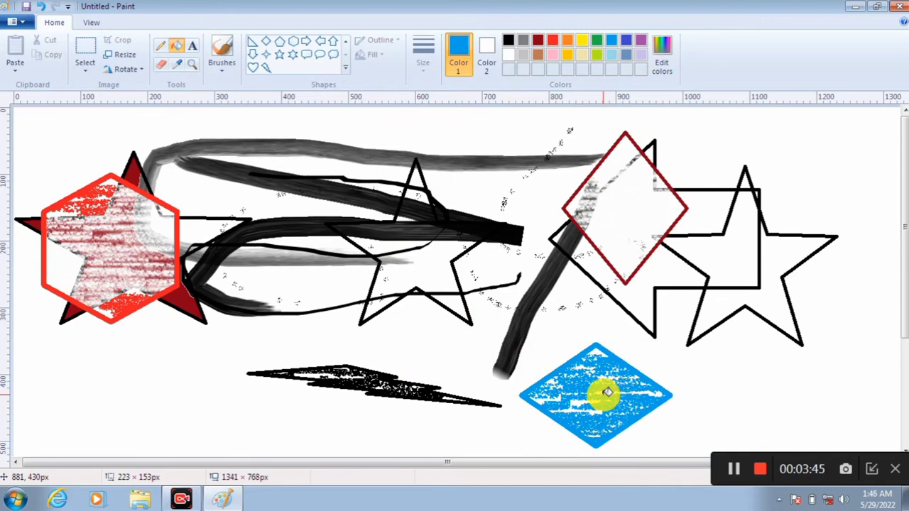
Add an olive yellow (RGB 186, 183, 46) and a blue (RGB 24, 157, 207) to the custom colors.
{"action": "left_click", "coordinate": [659, 63]}
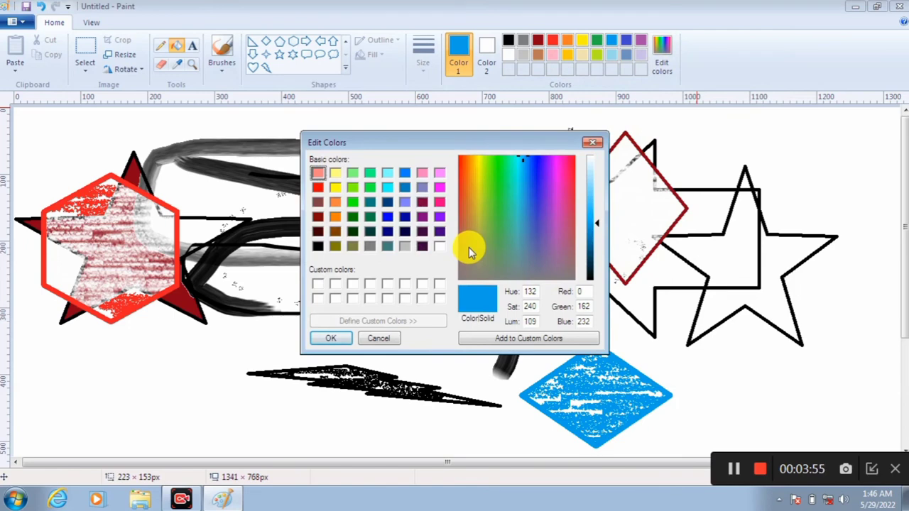
{"action": "left_click", "coordinate": [478, 206]}
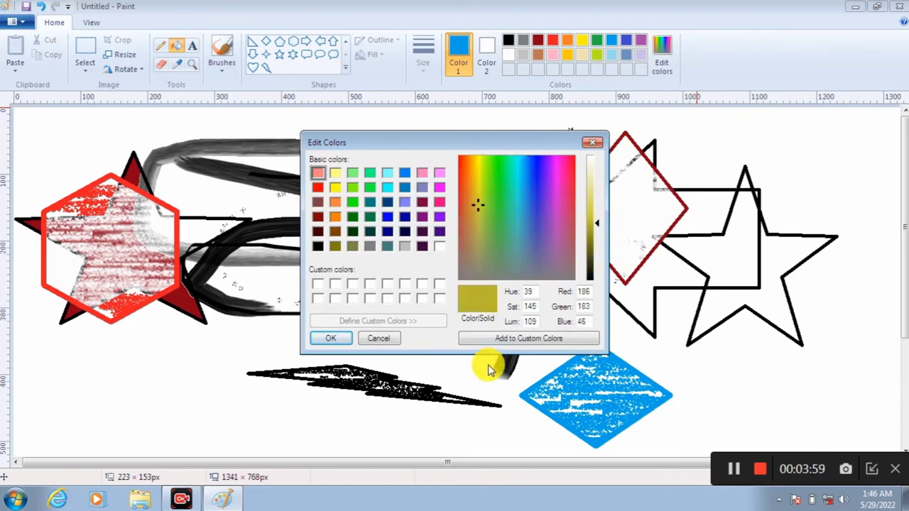
{"action": "left_click", "coordinate": [489, 342]}
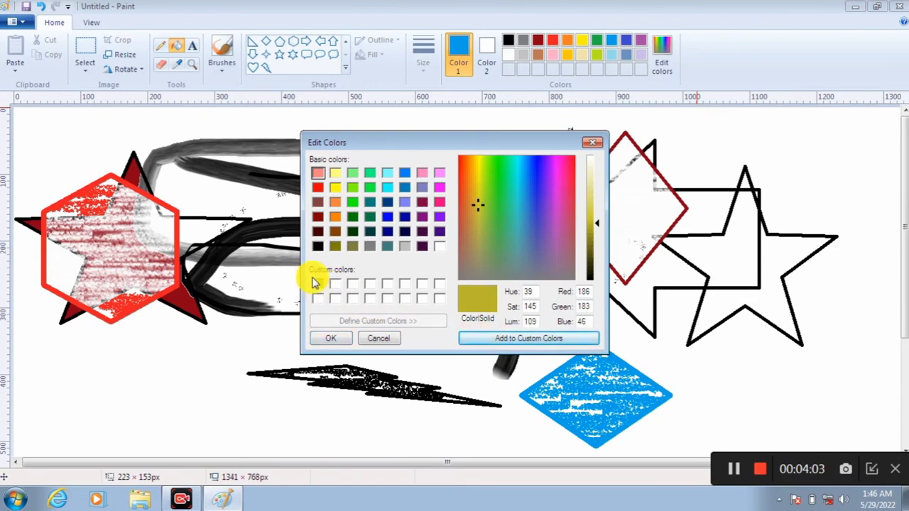
{"action": "left_click", "coordinate": [522, 182]}
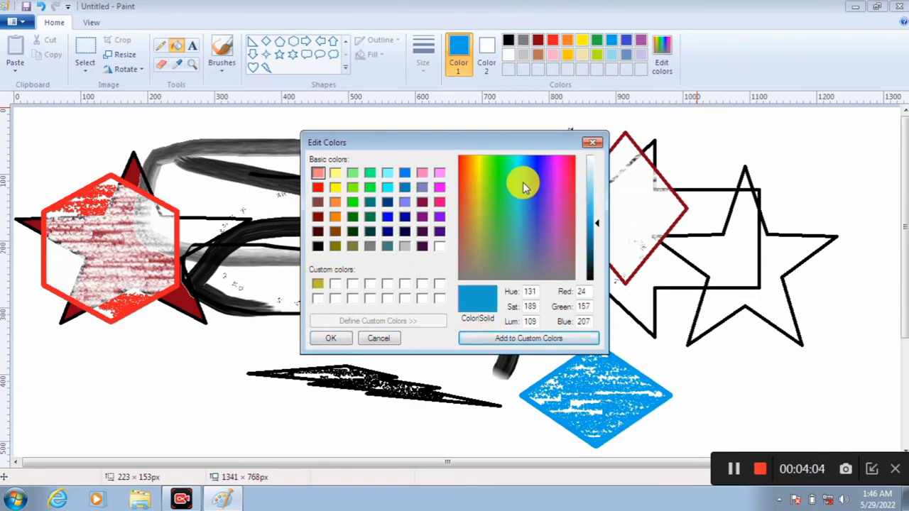
{"action": "left_click", "coordinate": [534, 339]}
Add a purple (RGB 131, 56, 175) and a gray-green (RGB 92, 139, 122) to the custom colors and apply the gray-green as Color 1.
{"action": "left_click", "coordinate": [553, 225]}
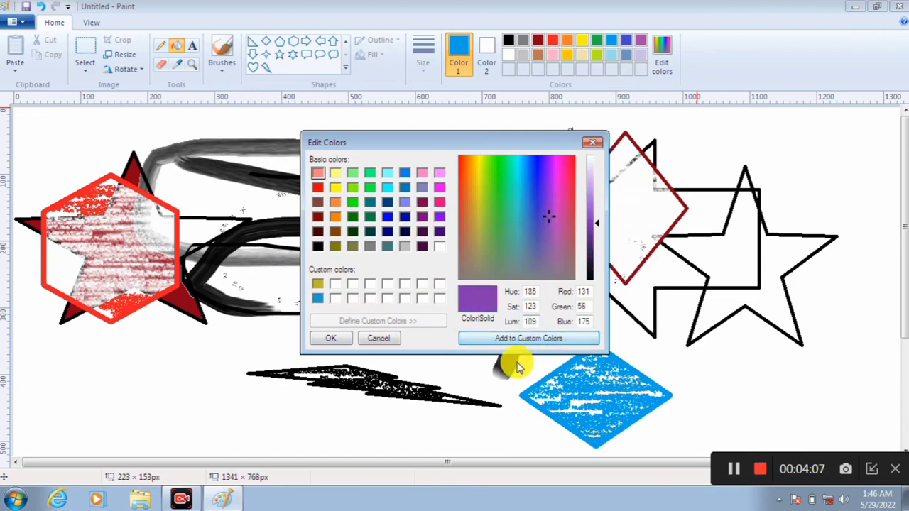
{"action": "left_click", "coordinate": [513, 340]}
{"action": "left_click", "coordinate": [510, 254]}
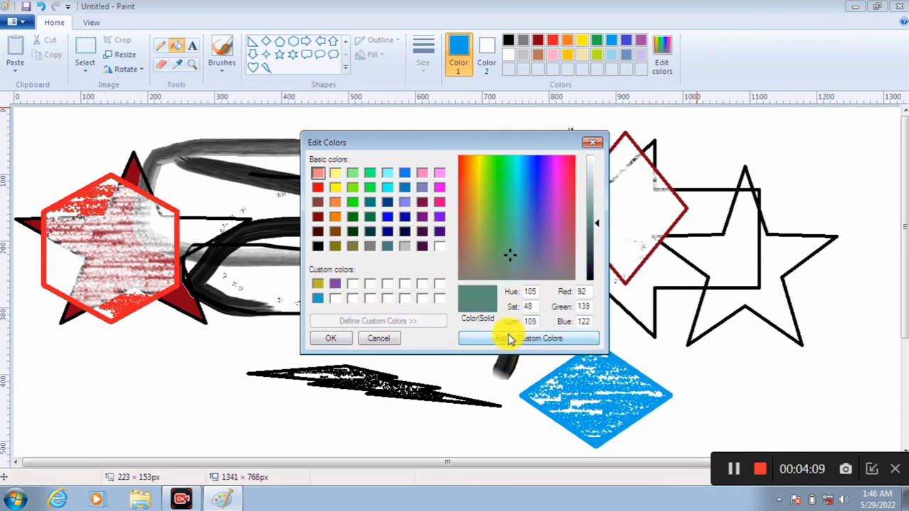
{"action": "left_click", "coordinate": [507, 337]}
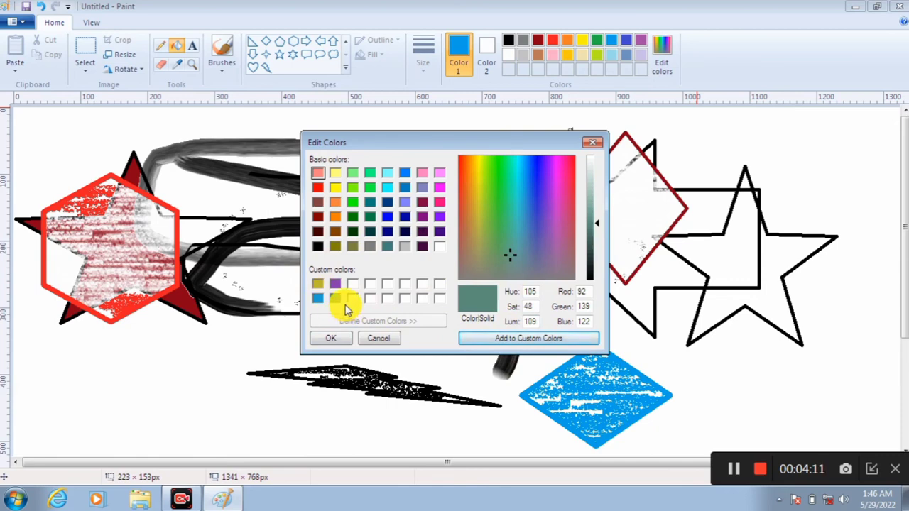
{"action": "left_click", "coordinate": [327, 340]}
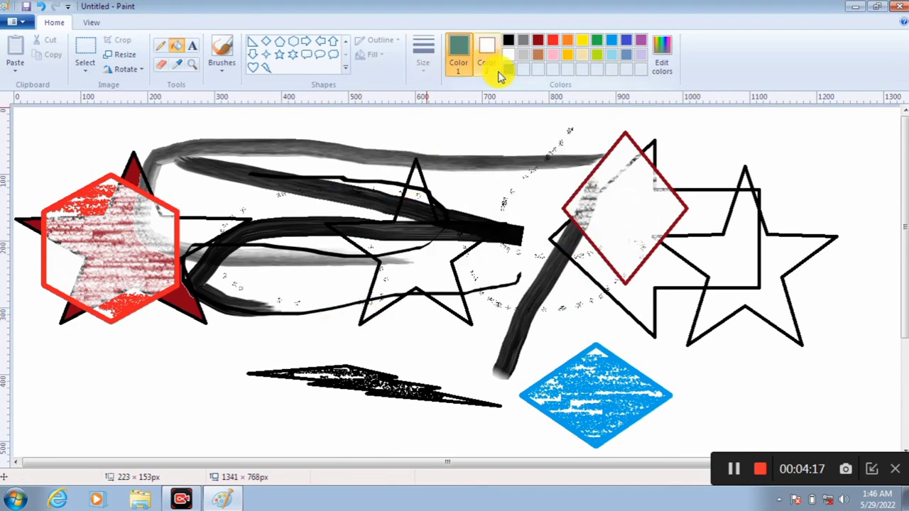
Fill the rightmost star's body with the gray-green custom color, both inside and outside the overlapping arrow.
{"action": "left_click", "coordinate": [177, 45]}
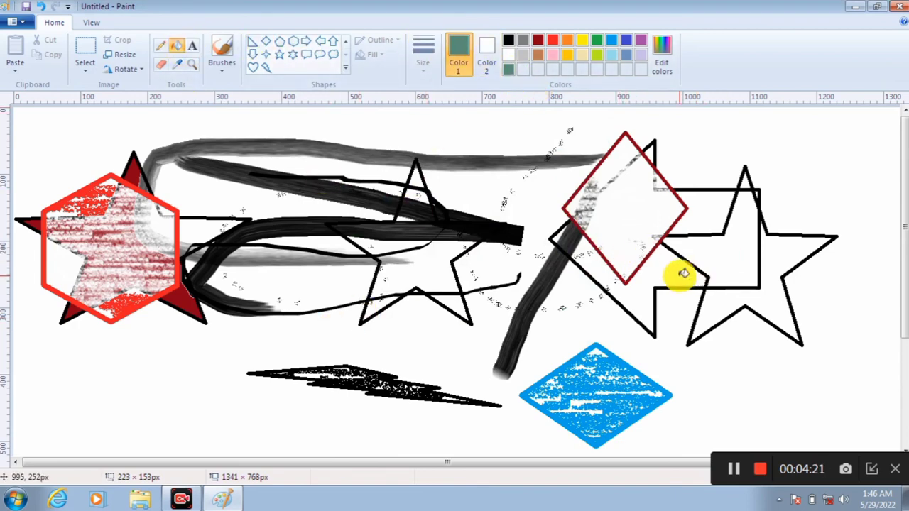
{"action": "left_click", "coordinate": [715, 257]}
{"action": "left_click", "coordinate": [763, 303]}
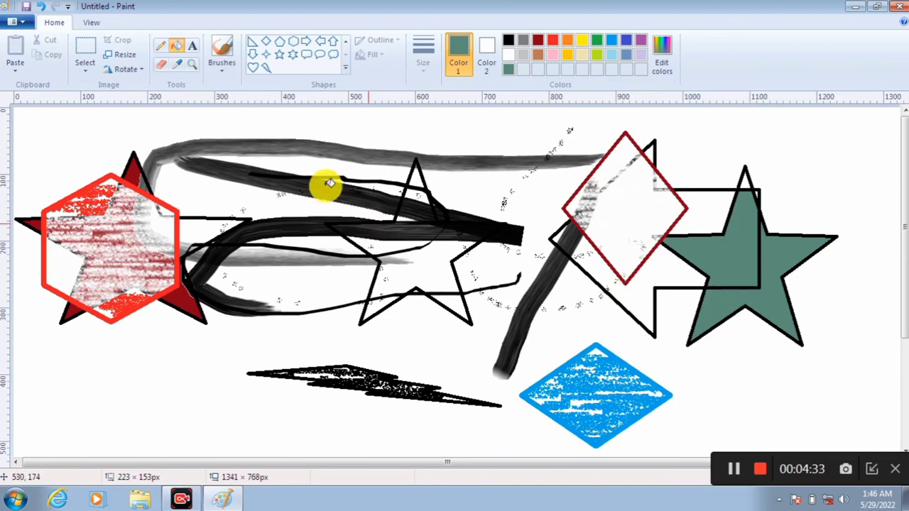
Bring up the zoom and display options for the canvas.
{"action": "left_click", "coordinate": [95, 23]}
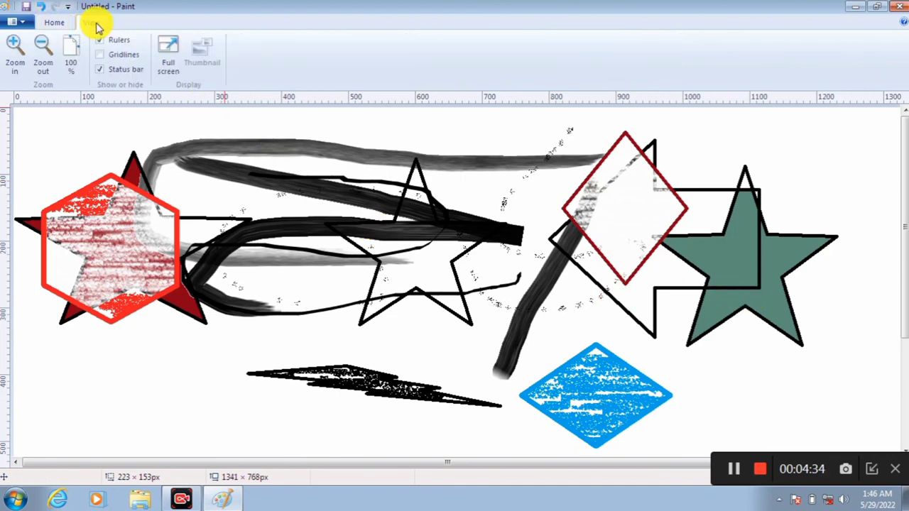